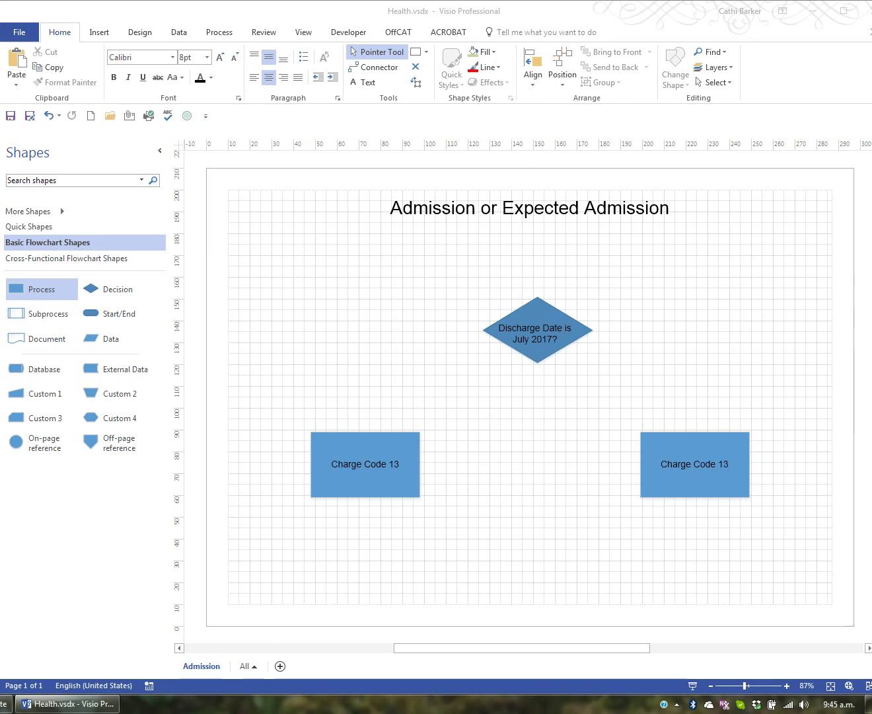
Step: Draw an elbow connector from the diamond's left point, glued to the left Charge Code 13 box's top
{"action": "left_click", "coordinate": [492, 465]}
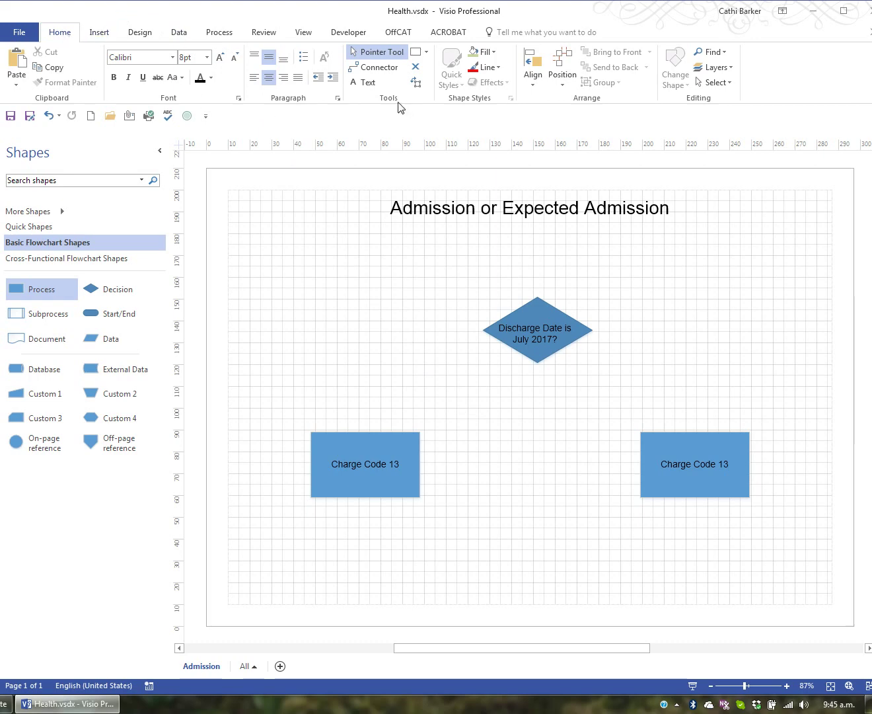
{"action": "left_click", "coordinate": [380, 68]}
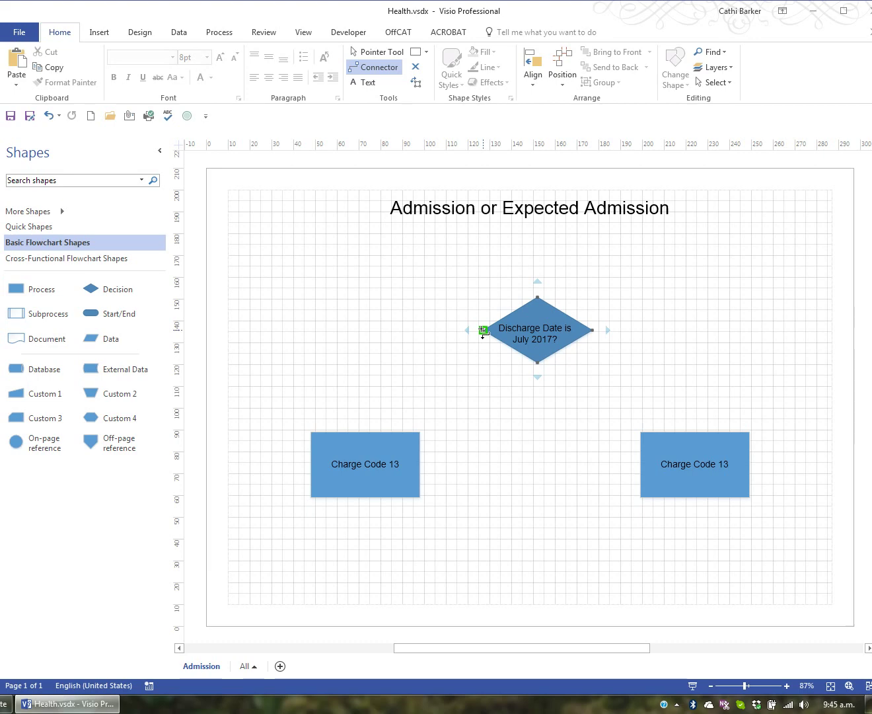
{"action": "left_click_drag", "start_coordinate": [483, 331], "coordinate": [366, 428]}
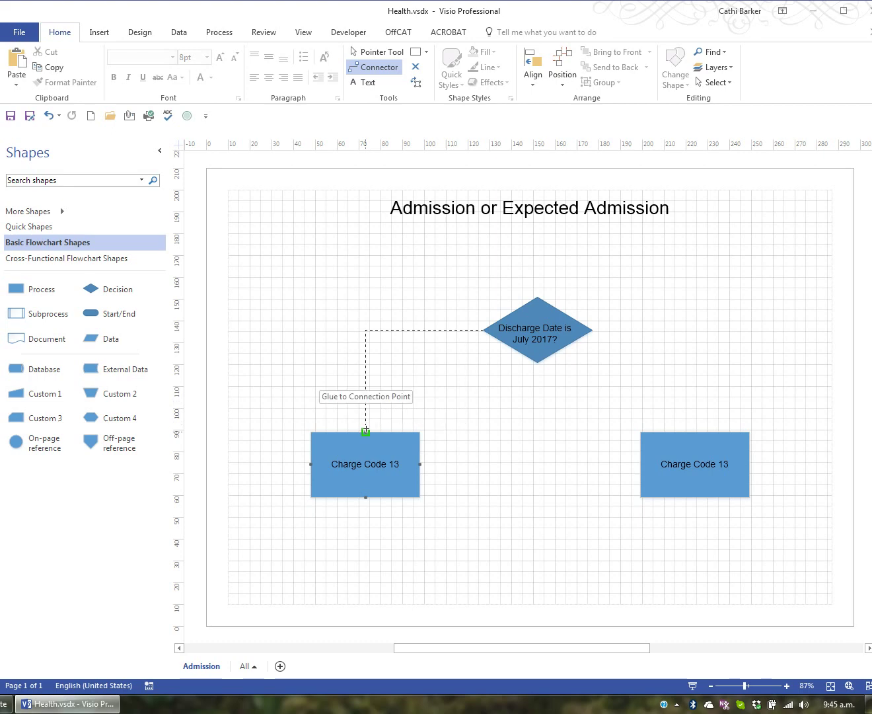
{"action": "mouse_move", "coordinate": [366, 429]}
{"action": "left_mouse_down"}
{"action": "mouse_move", "coordinate": [365, 417]}
{"action": "mouse_move", "coordinate": [364, 429]}
{"action": "left_mouse_up"}
{"action": "mouse_move", "coordinate": [363, 429]}
{"action": "left_mouse_down"}
{"action": "mouse_move", "coordinate": [362, 409]}
{"action": "mouse_move", "coordinate": [364, 429]}
{"action": "left_mouse_up"}
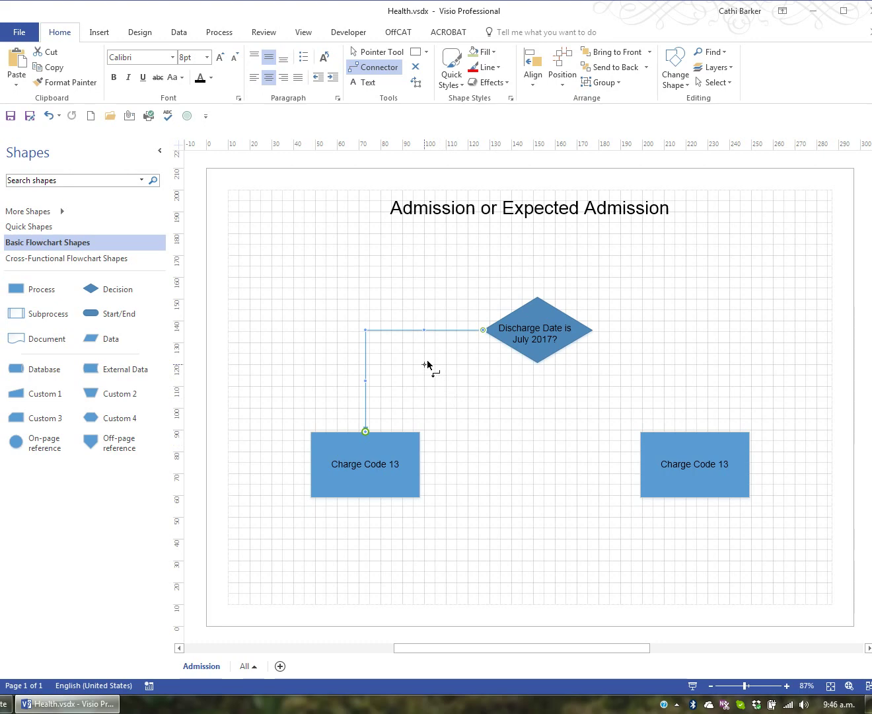
Step: Nudge the left Charge Code 13 box right and change its connector to Straight Connector
{"action": "left_click", "coordinate": [374, 58]}
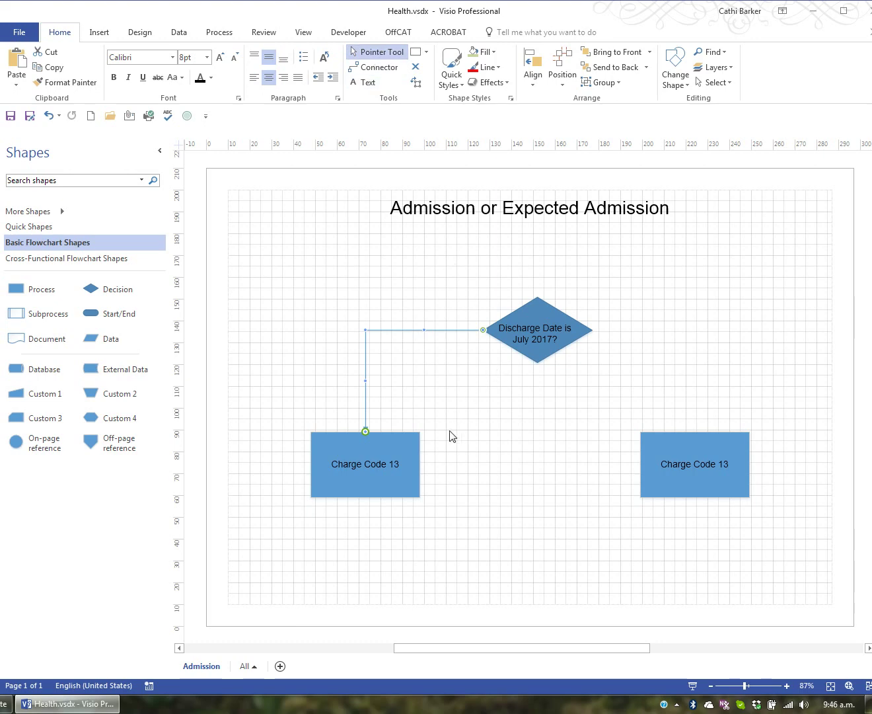
{"action": "mouse_move", "coordinate": [386, 466]}
{"action": "left_mouse_down"}
{"action": "mouse_move", "coordinate": [370, 487]}
{"action": "mouse_move", "coordinate": [337, 500]}
{"action": "mouse_move", "coordinate": [444, 523]}
{"action": "mouse_move", "coordinate": [359, 463]}
{"action": "mouse_move", "coordinate": [397, 468]}
{"action": "left_mouse_up"}
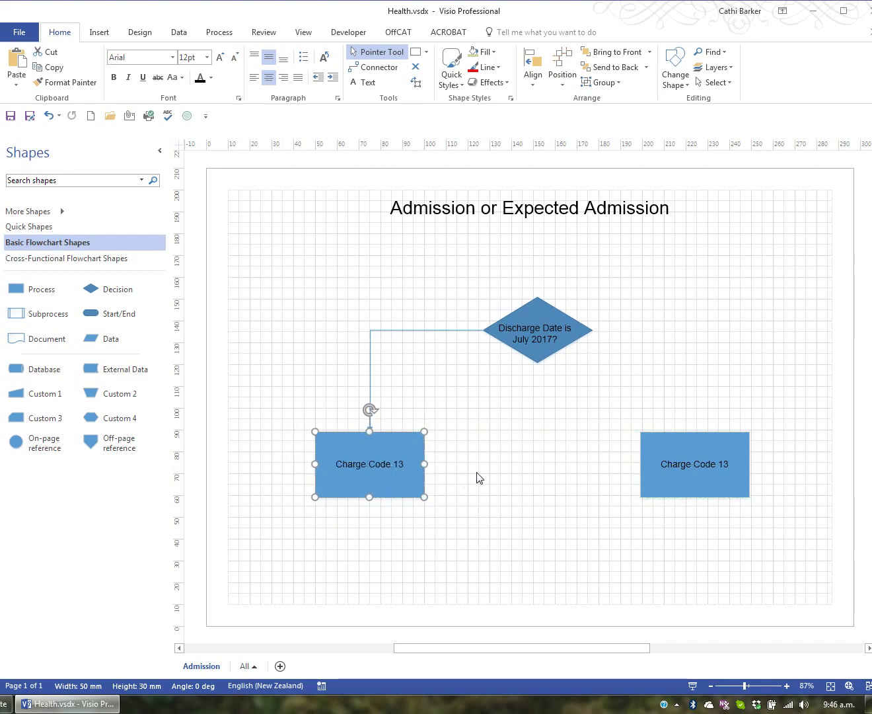
{"action": "right_click", "coordinate": [370, 377]}
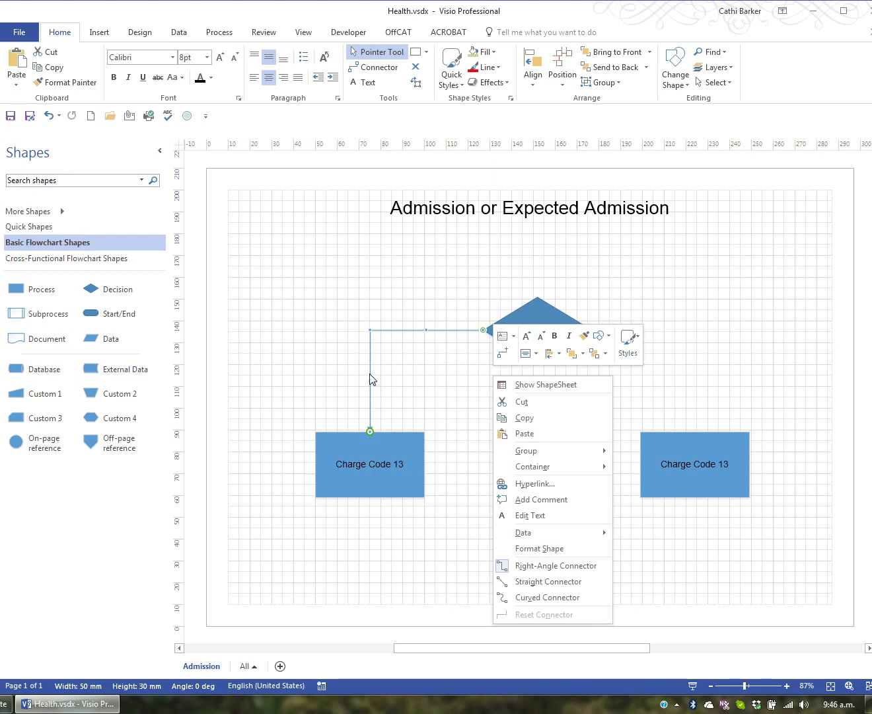
{"action": "left_click", "coordinate": [566, 582]}
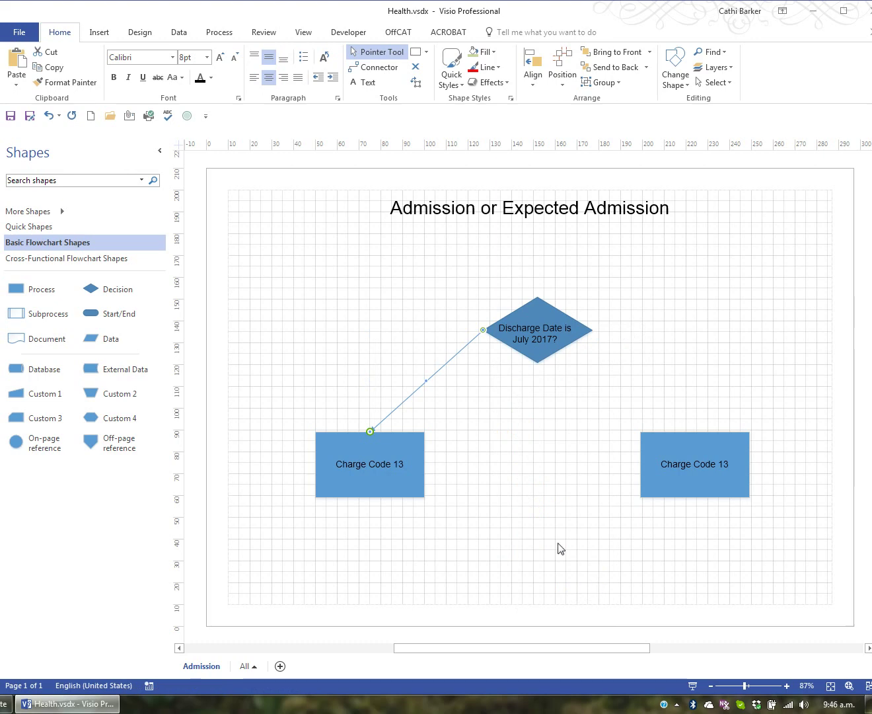
Step: Change the connector to Curved Connector and drag its bend points into an S-shape
{"action": "right_click", "coordinate": [433, 379]}
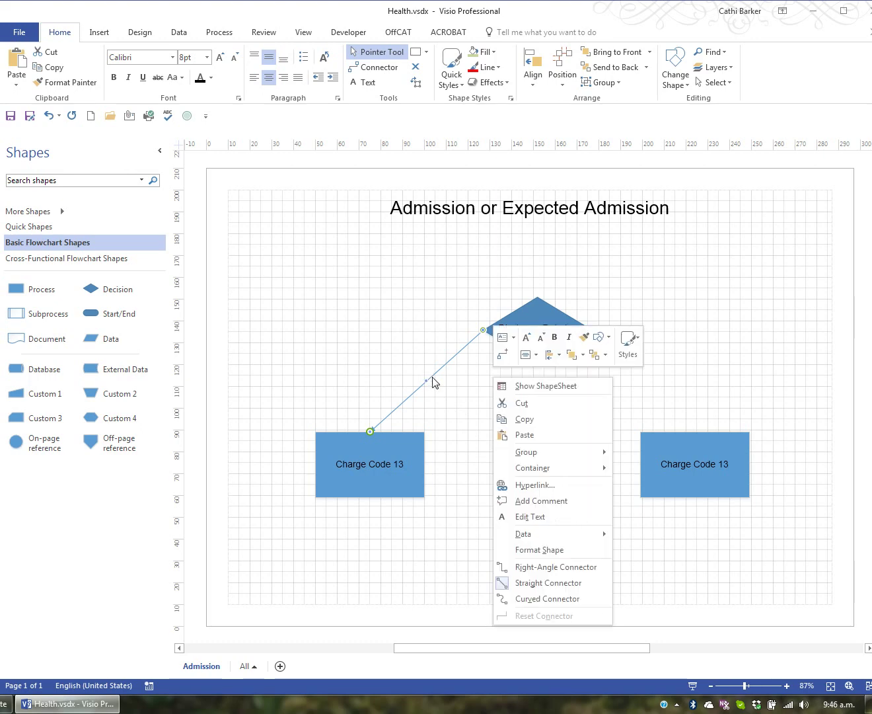
{"action": "left_click", "coordinate": [558, 601]}
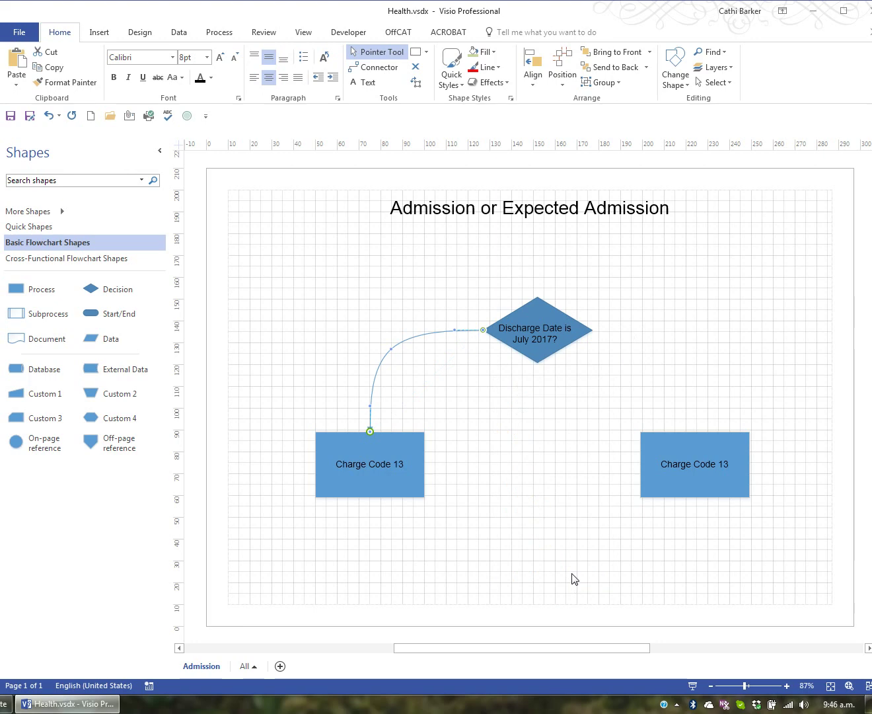
{"action": "right_click", "coordinate": [414, 338]}
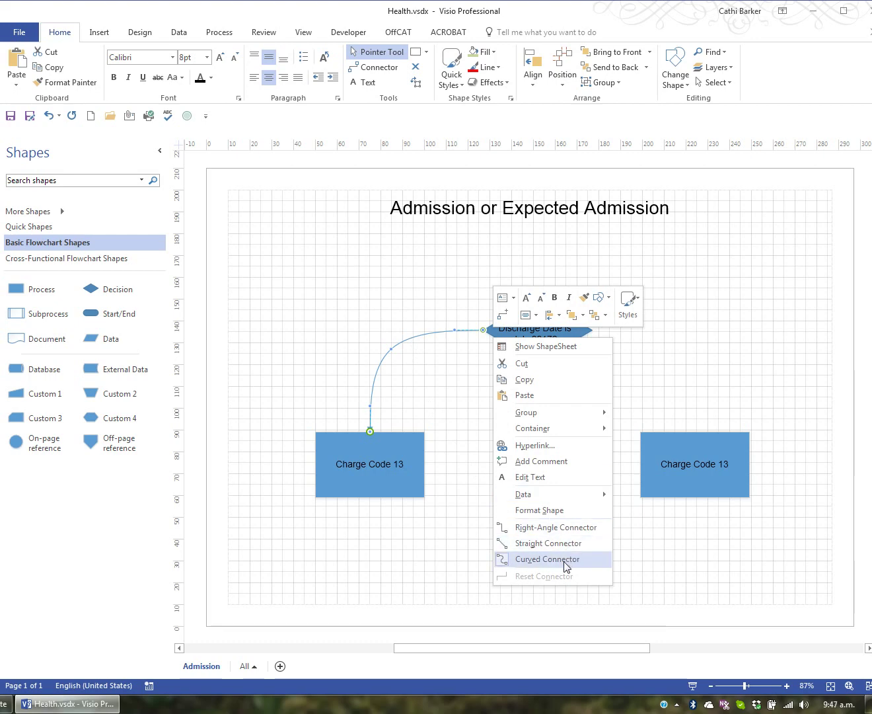
{"action": "left_click", "coordinate": [452, 424]}
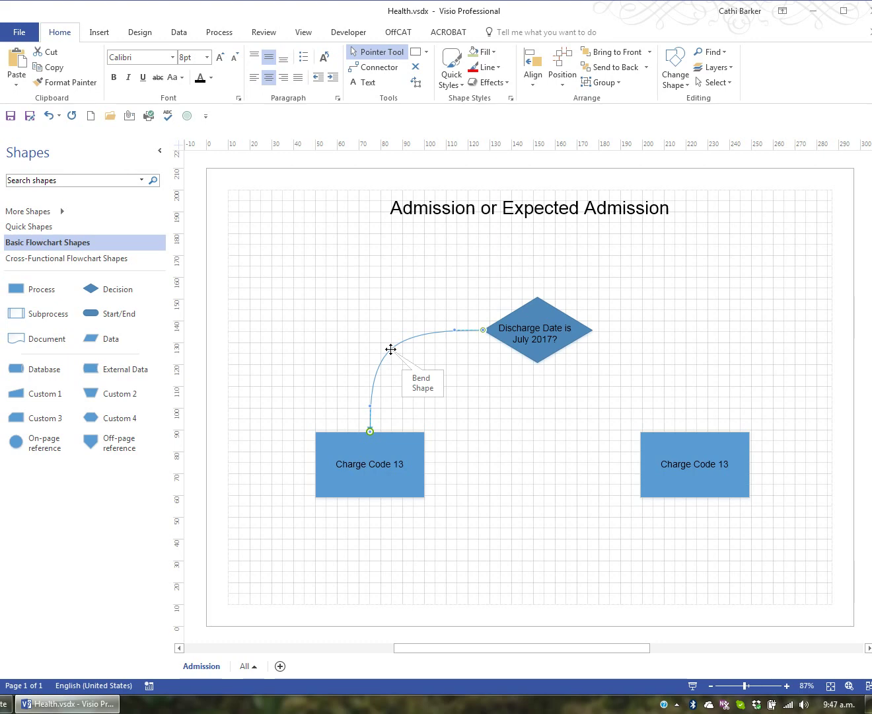
{"action": "left_click_drag", "start_coordinate": [392, 349], "coordinate": [471, 404]}
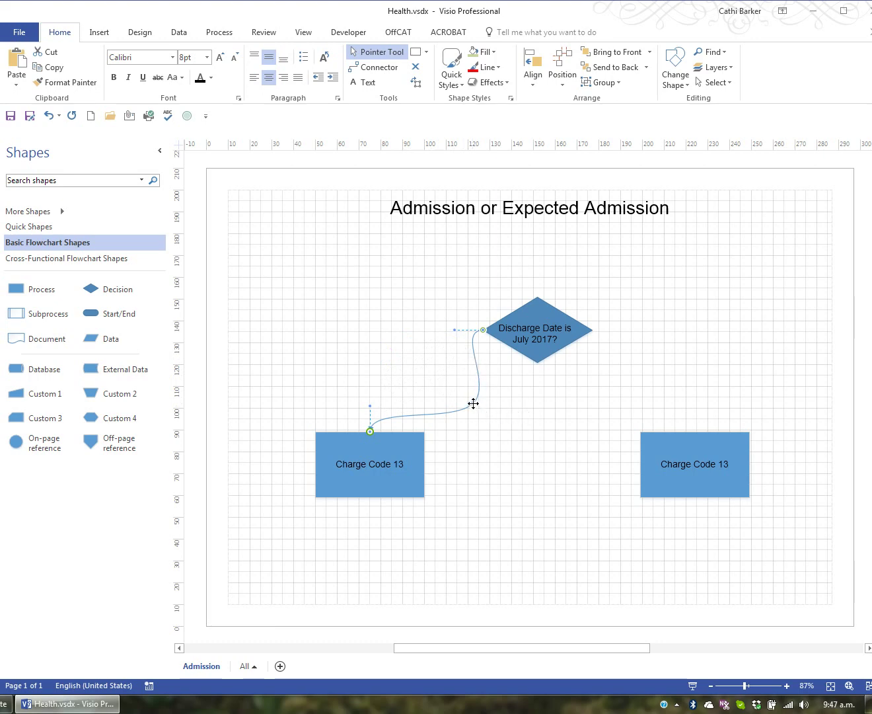
{"action": "mouse_move", "coordinate": [474, 404]}
{"action": "left_mouse_down"}
{"action": "mouse_move", "coordinate": [382, 324]}
{"action": "mouse_move", "coordinate": [324, 324]}
{"action": "mouse_move", "coordinate": [312, 333]}
{"action": "mouse_move", "coordinate": [378, 348]}
{"action": "mouse_move", "coordinate": [463, 385]}
{"action": "left_mouse_up"}
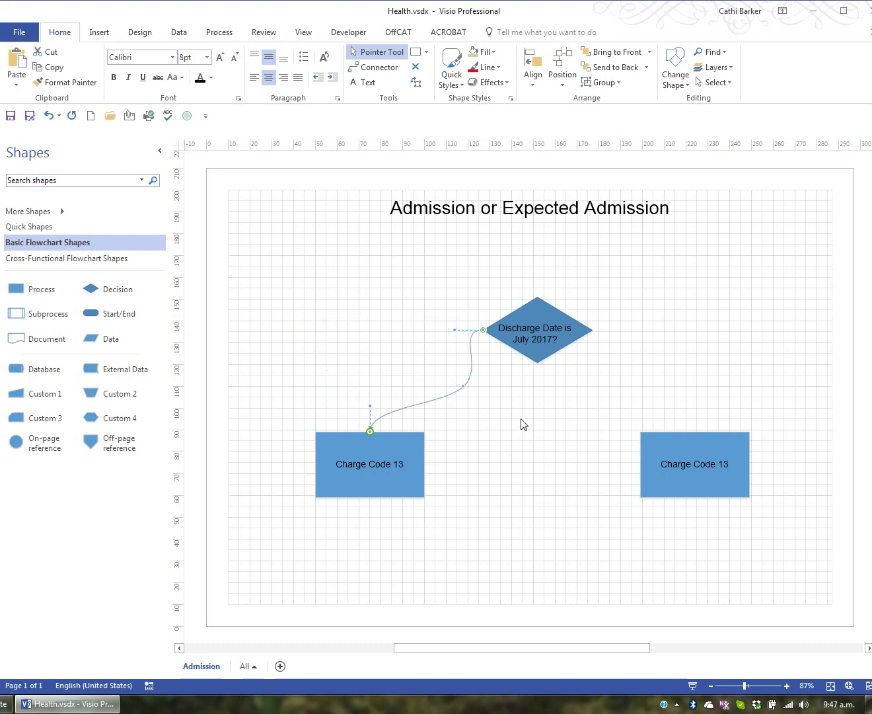
Step: Switch the connector to Right-Angle, reroute its segments, then undo twice back to the L-route
{"action": "right_click", "coordinate": [450, 395]}
{"action": "left_click", "coordinate": [518, 584]}
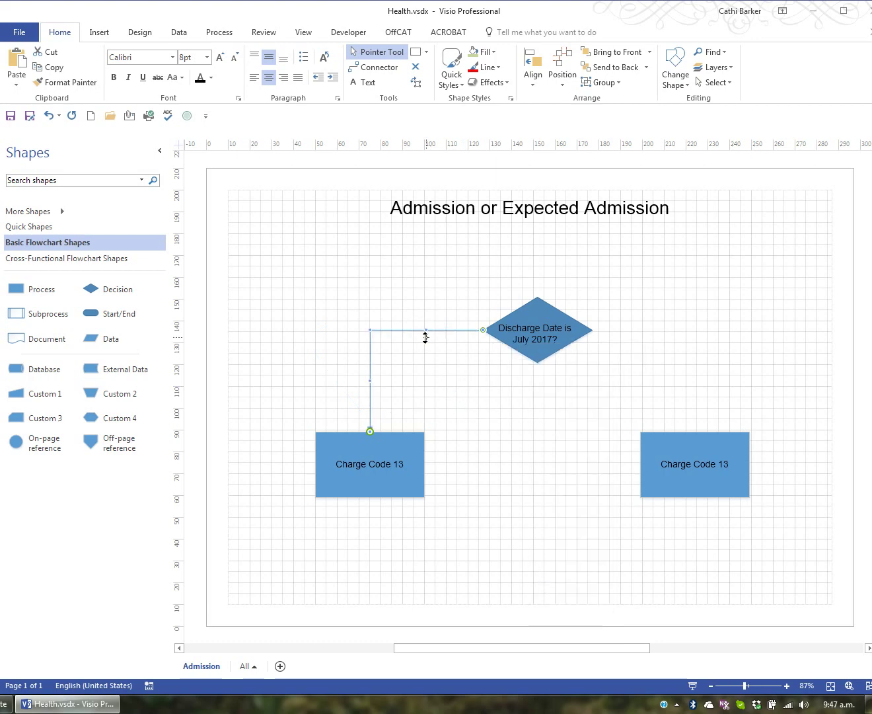
{"action": "left_click_drag", "start_coordinate": [425, 337], "coordinate": [426, 363]}
{"action": "left_click_drag", "start_coordinate": [381, 401], "coordinate": [413, 403]}
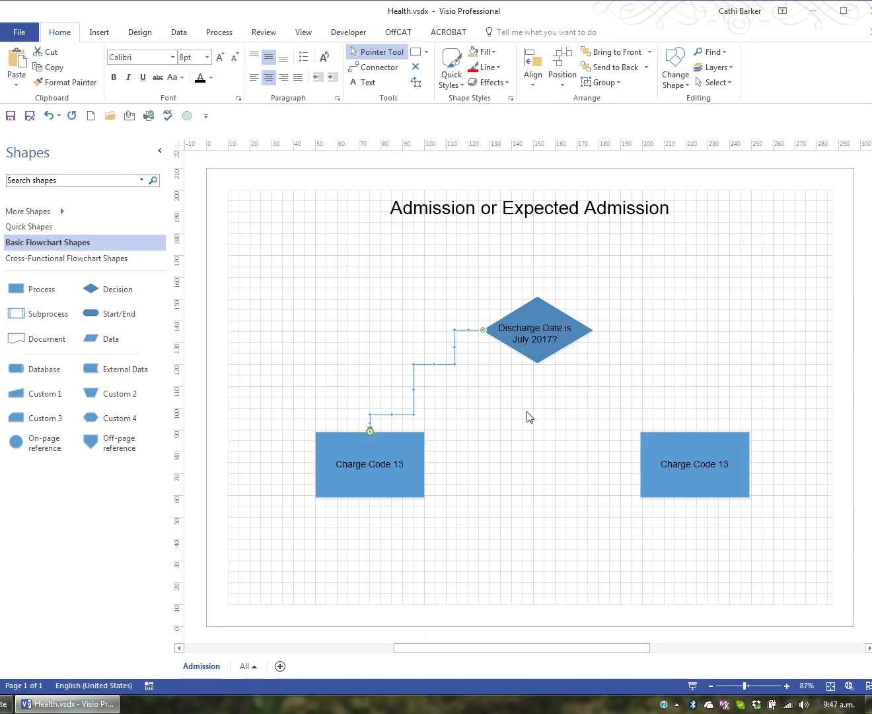
{"action": "left_click", "coordinate": [48, 119]}
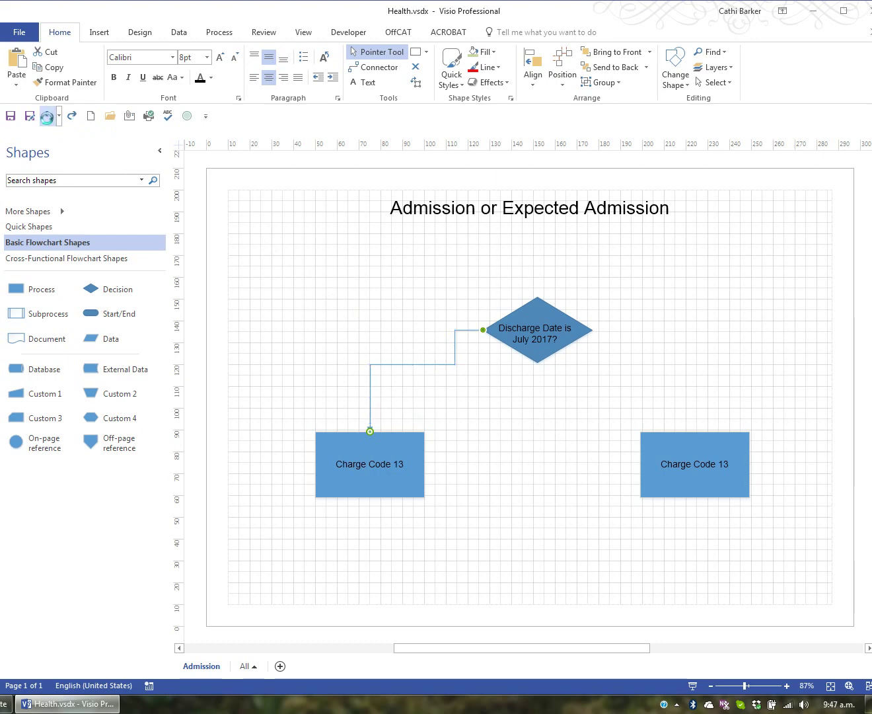
{"action": "left_click", "coordinate": [49, 118]}
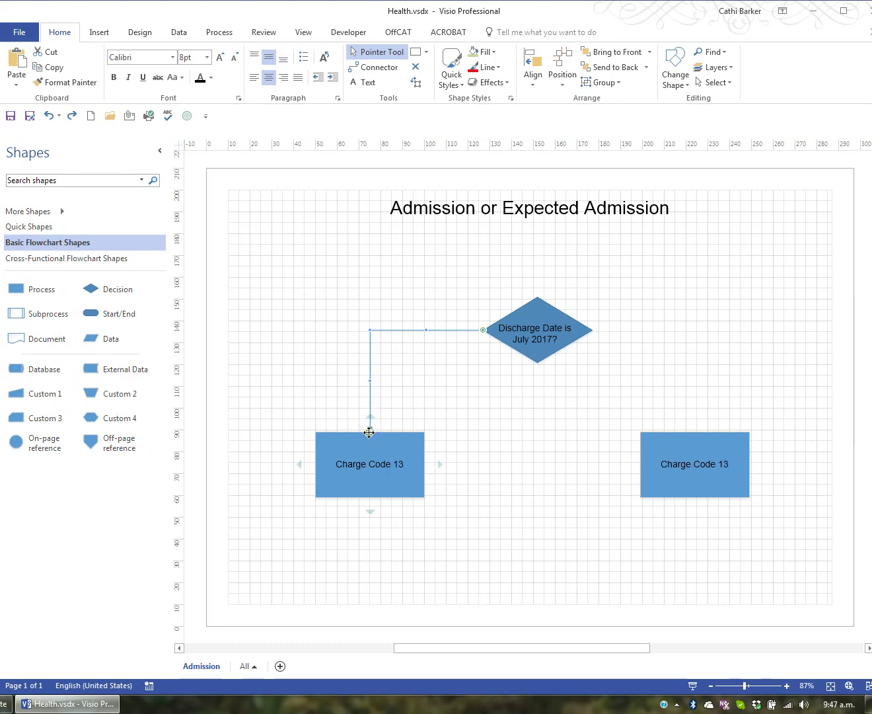
{"action": "left_click_drag", "start_coordinate": [370, 432], "coordinate": [313, 429]}
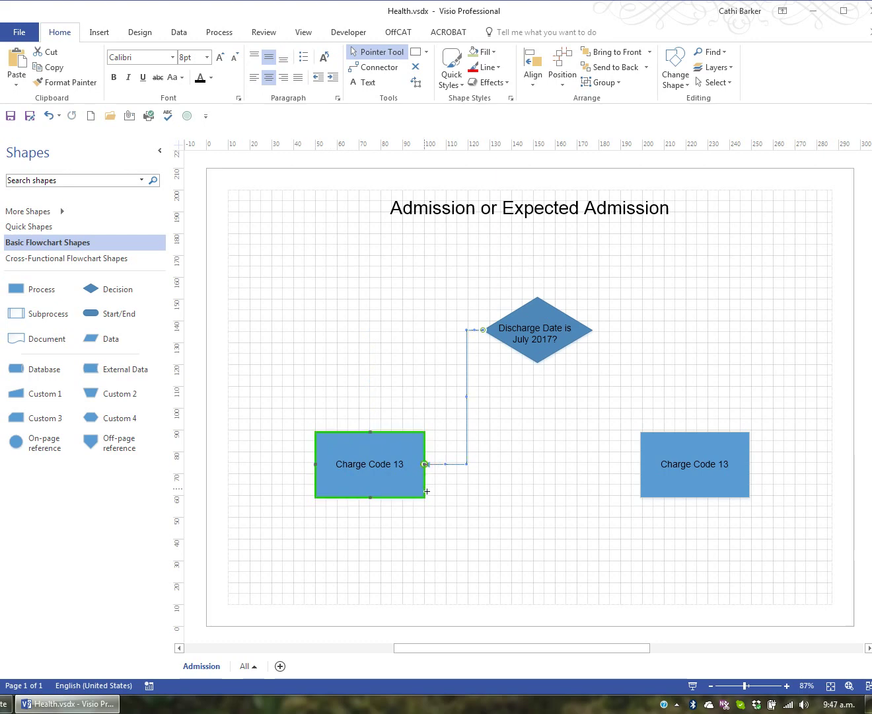
{"action": "left_click_drag", "start_coordinate": [424, 465], "coordinate": [369, 431]}
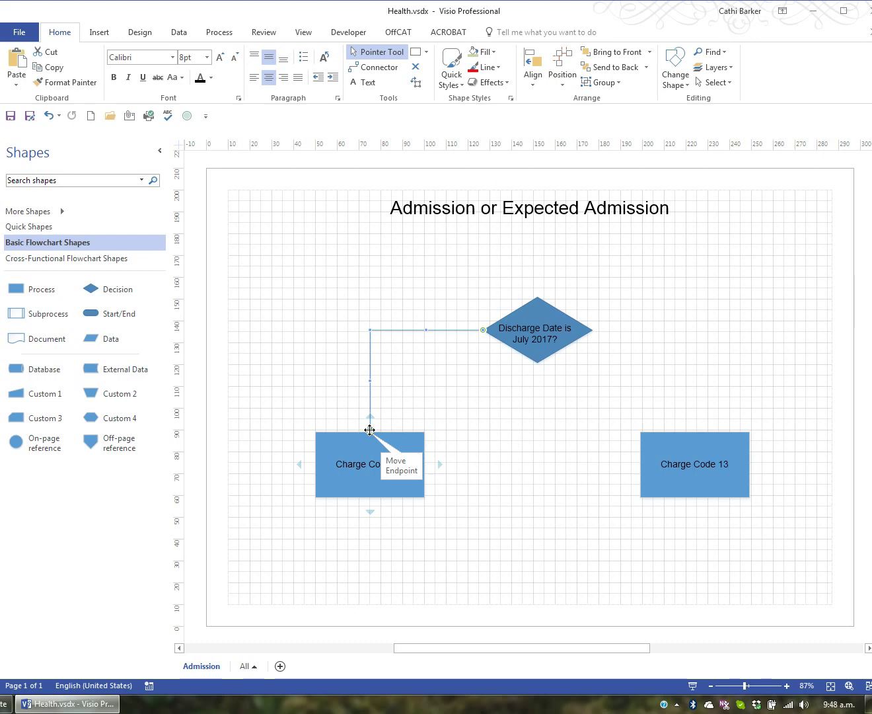
{"action": "left_click_drag", "start_coordinate": [370, 430], "coordinate": [370, 431]}
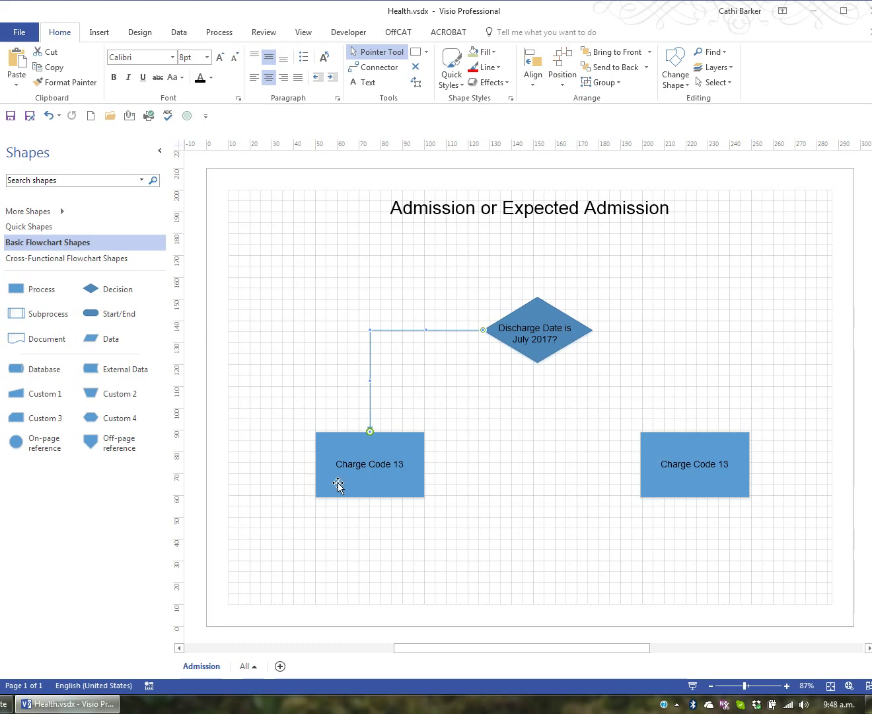
{"action": "mouse_move", "coordinate": [414, 466]}
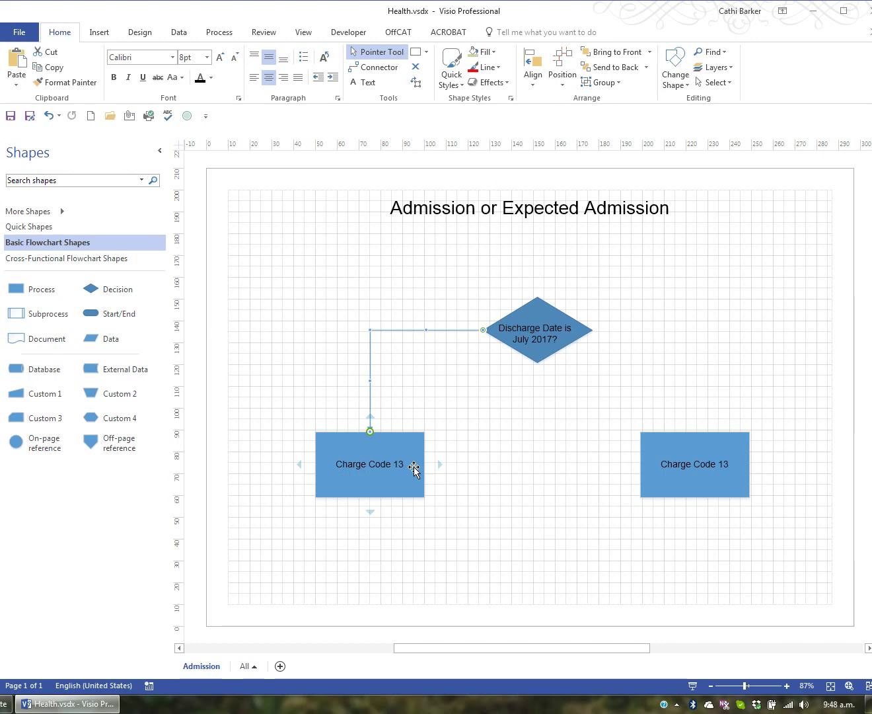
Step: In Snap & Glue, turn on gluing to shape geometry, shape handles and shape vertices
{"action": "left_click", "coordinate": [309, 37]}
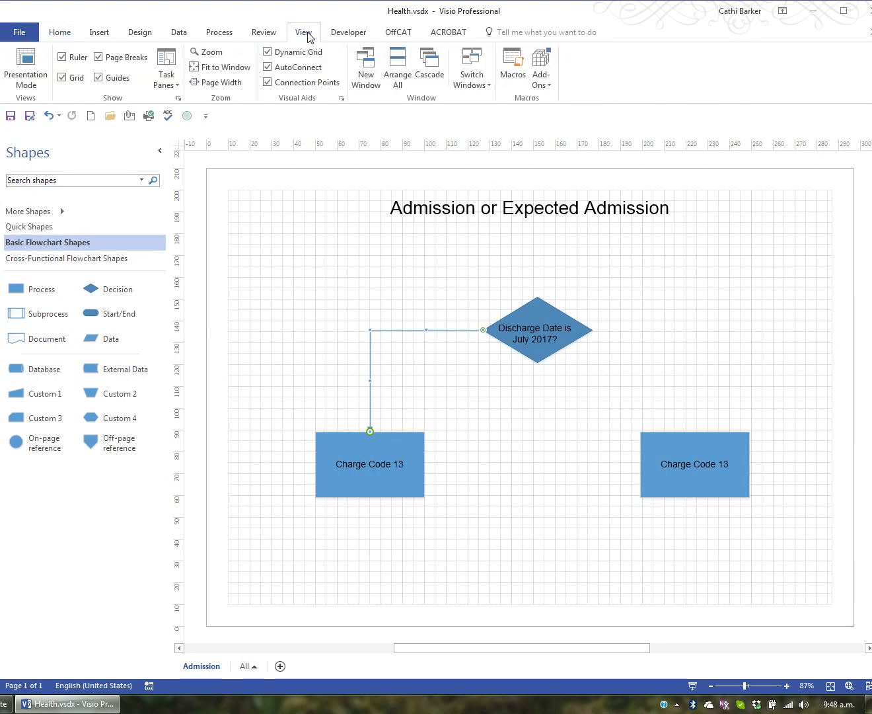
{"action": "left_click", "coordinate": [342, 99]}
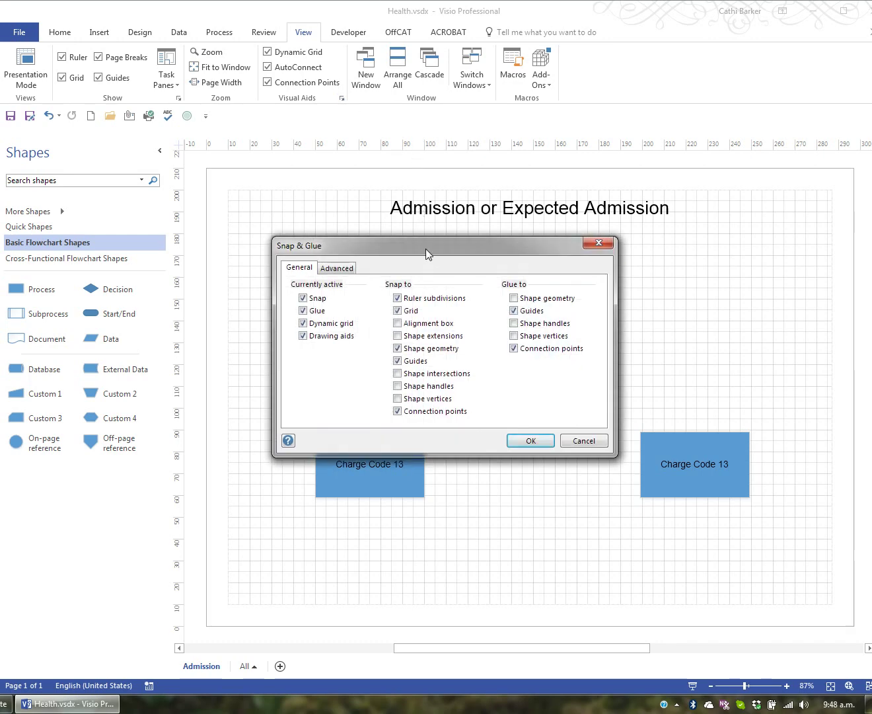
{"action": "left_click_drag", "start_coordinate": [425, 249], "coordinate": [201, 167]}
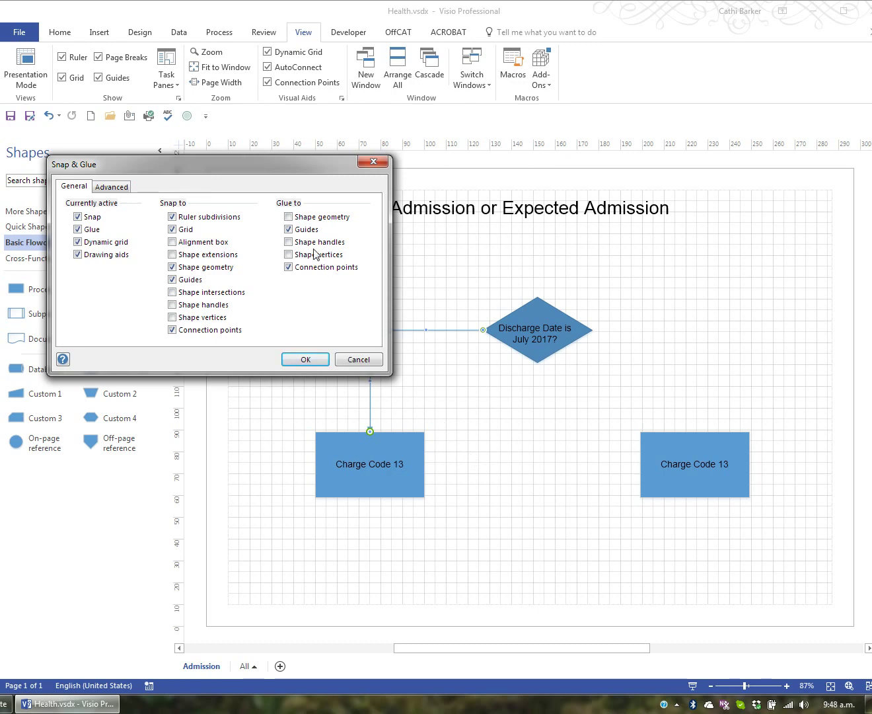
{"action": "left_click", "coordinate": [305, 218]}
{"action": "left_click", "coordinate": [314, 244]}
{"action": "left_click", "coordinate": [317, 259]}
{"action": "left_click", "coordinate": [305, 359]}
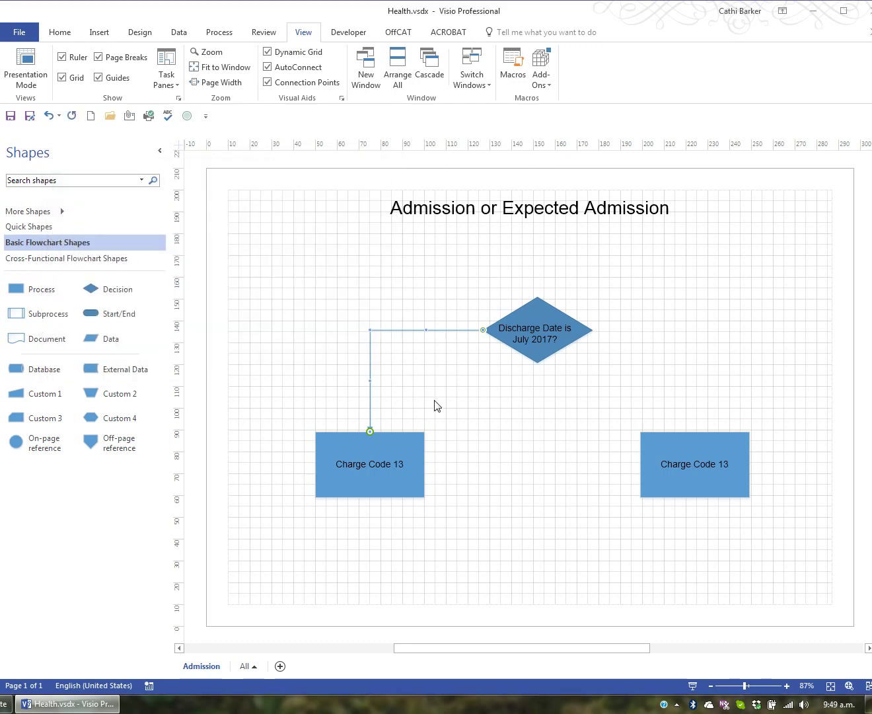
Step: Delete the left connector and redraw it from the diamond's left vertex to the left box's top
{"action": "left_click", "coordinate": [374, 365]}
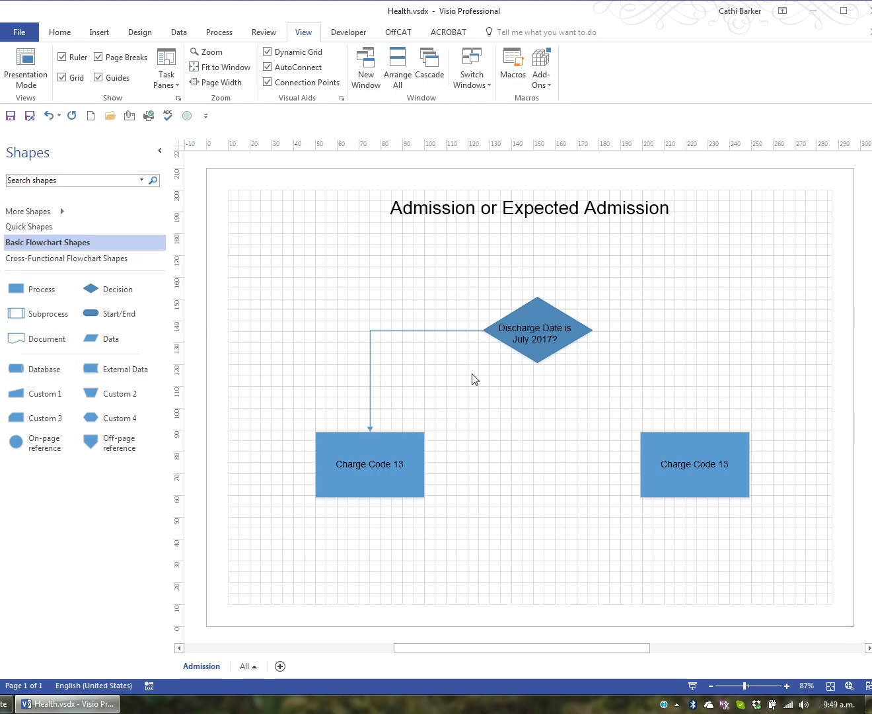
{"action": "left_click", "coordinate": [370, 366]}
{"action": "key", "text": "Delete"}
{"action": "left_click", "coordinate": [59, 33]}
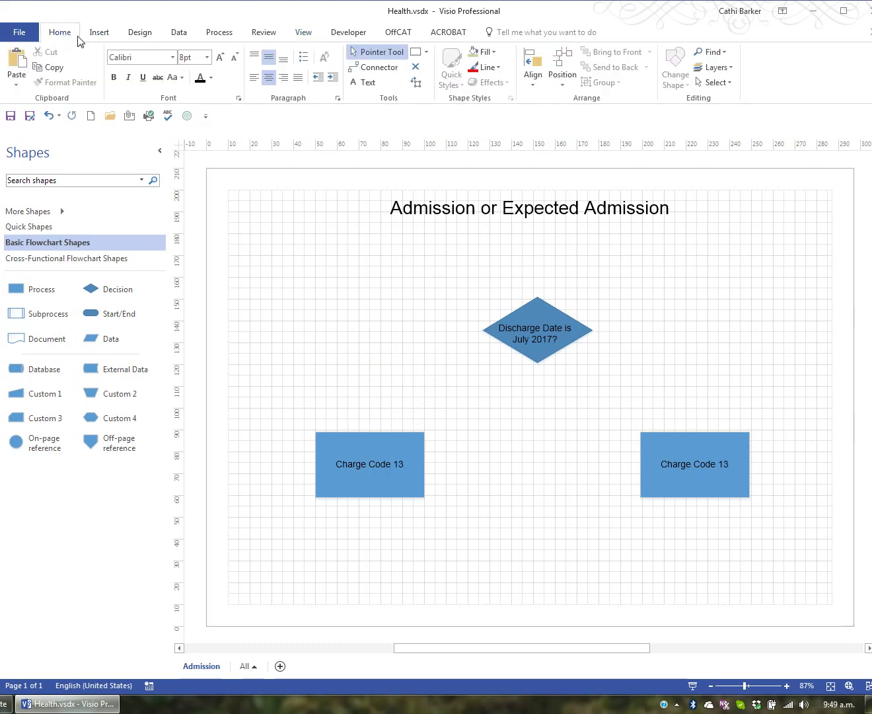
{"action": "left_click", "coordinate": [374, 68]}
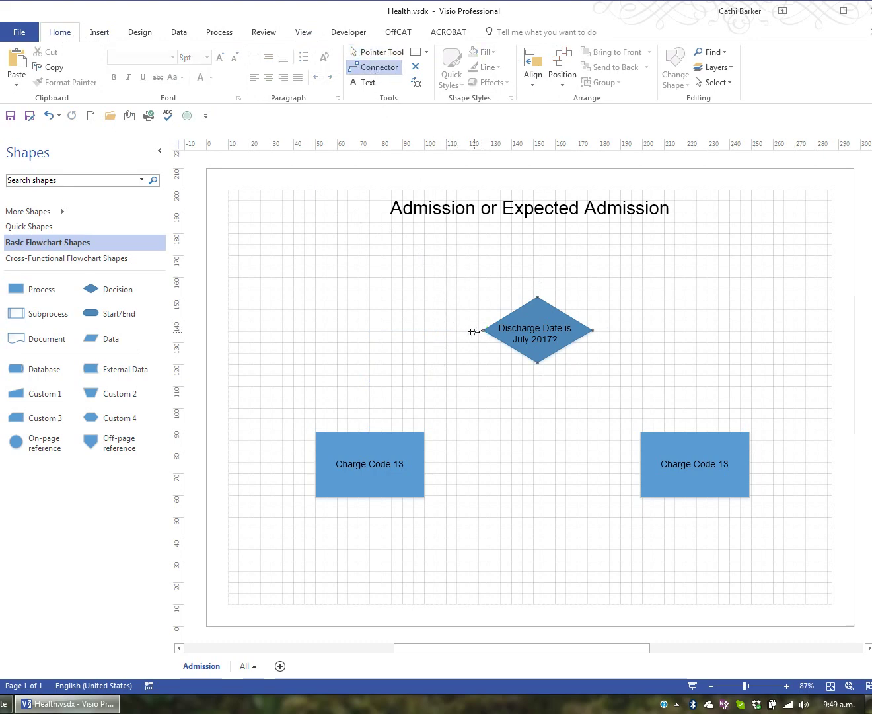
{"action": "left_click_drag", "start_coordinate": [473, 331], "coordinate": [370, 431]}
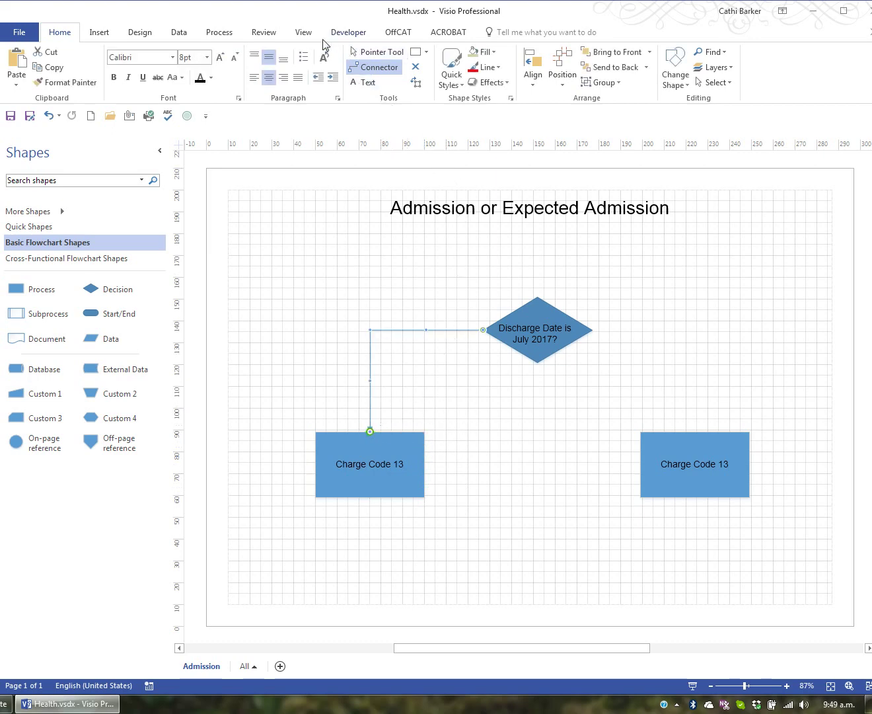
Step: In Snap & Glue, untick Snap to ruler subdivisions, grid, shape geometry, guides and connection points
{"action": "left_click", "coordinate": [304, 33]}
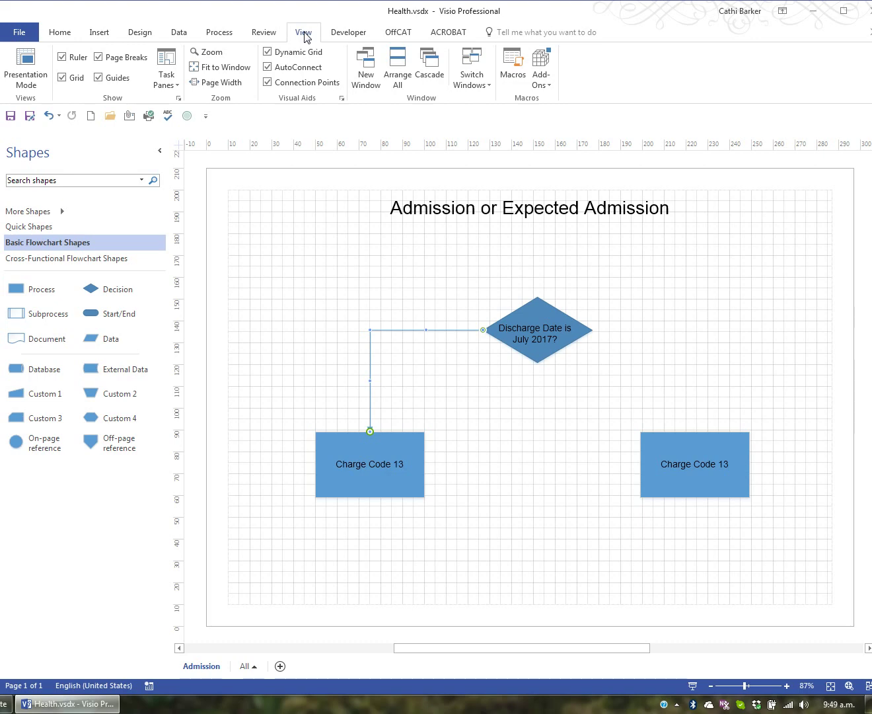
{"action": "left_click", "coordinate": [341, 98]}
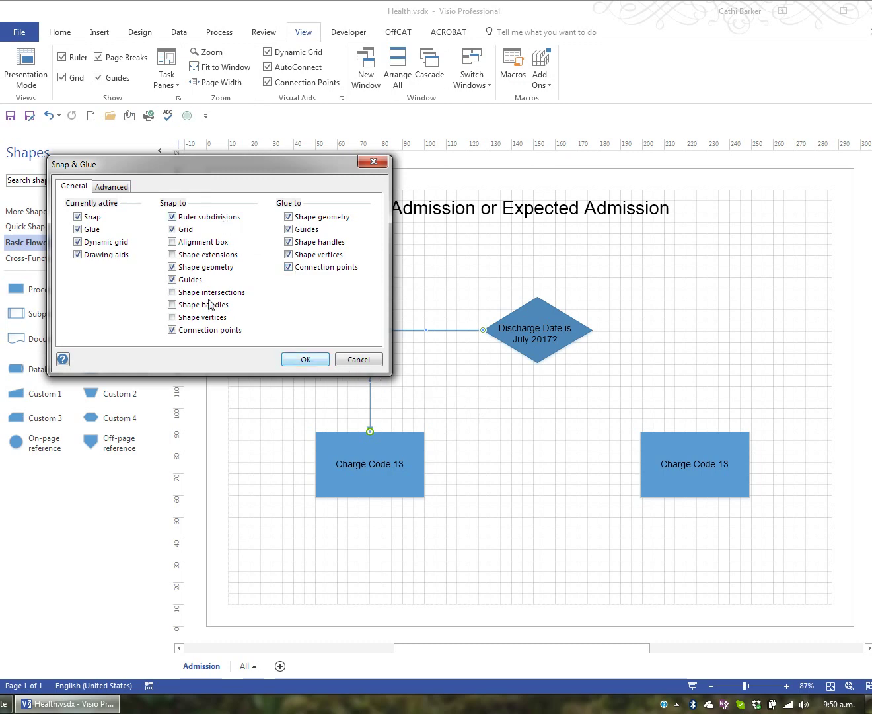
{"action": "left_click", "coordinate": [184, 218]}
{"action": "left_click", "coordinate": [180, 230]}
{"action": "left_click", "coordinate": [185, 268]}
{"action": "left_click", "coordinate": [188, 280]}
{"action": "left_click", "coordinate": [191, 330]}
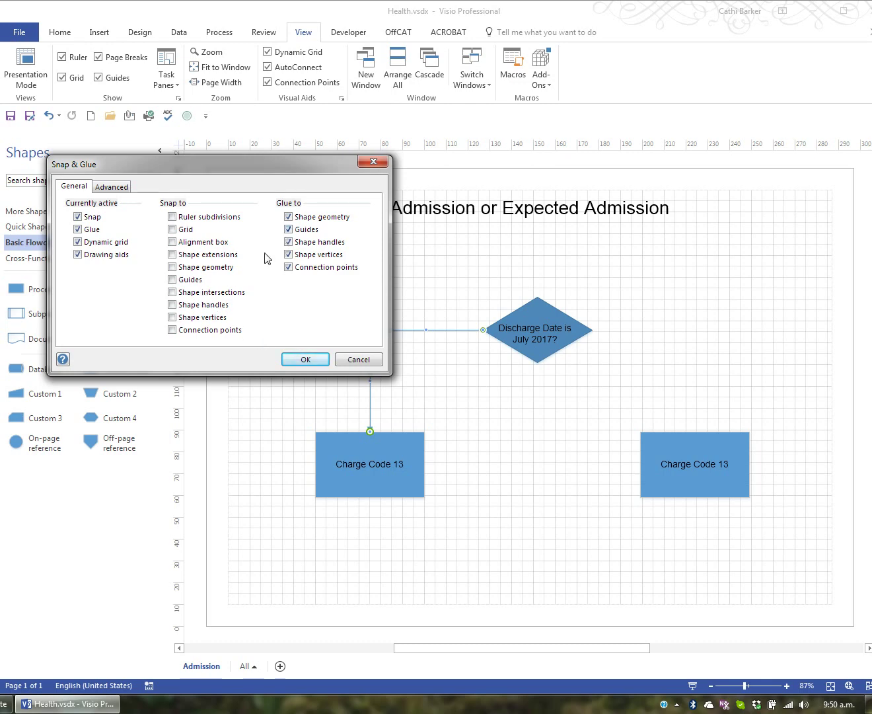
{"action": "left_click", "coordinate": [305, 360]}
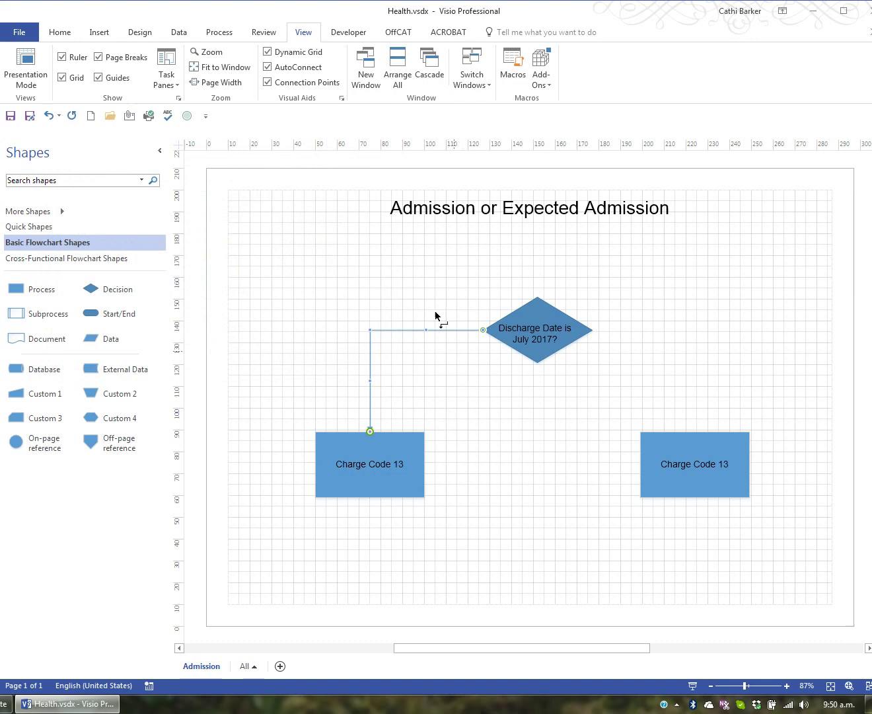
Step: Draw a connector from the diamond's right vertex to the right Charge Code 13 box's top
{"action": "left_click", "coordinate": [63, 33]}
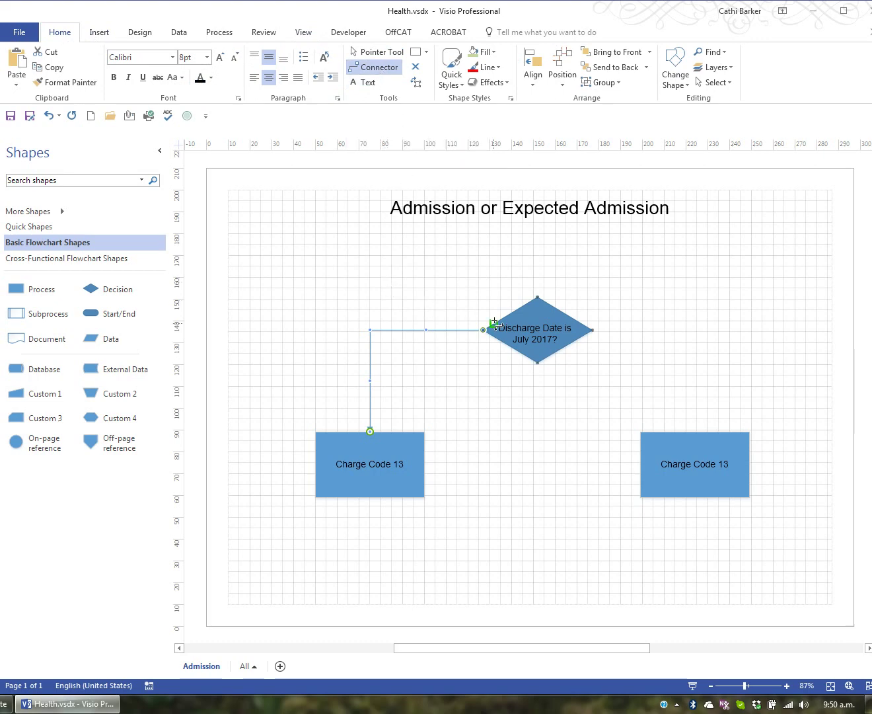
{"action": "left_click_drag", "start_coordinate": [584, 328], "coordinate": [694, 431]}
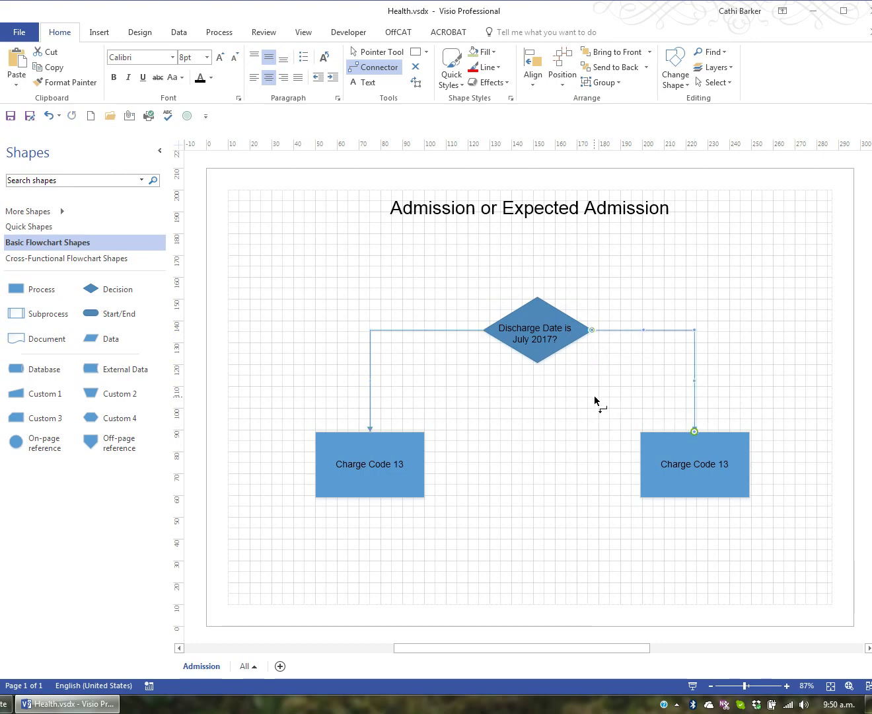
{"action": "left_click", "coordinate": [388, 52]}
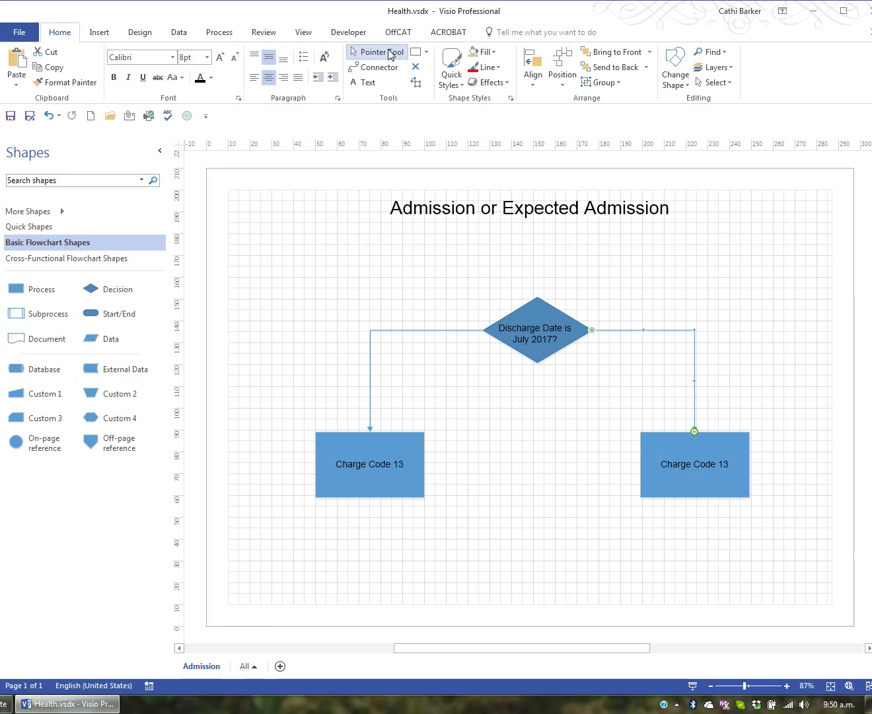
Step: Place a Process box between the Charge Code 13 boxes and connect the left box to it
{"action": "left_click", "coordinate": [390, 55]}
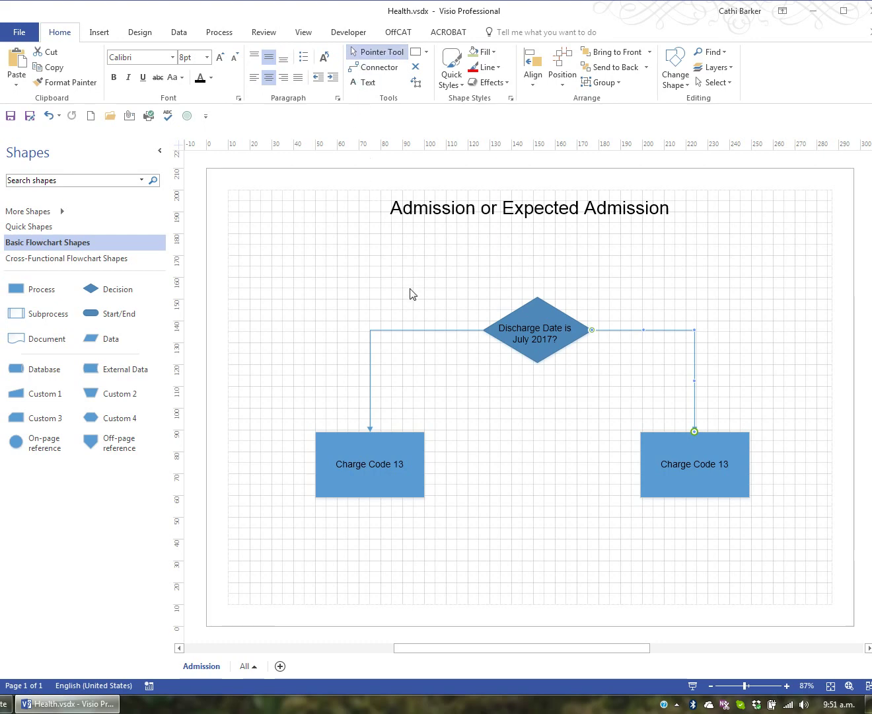
{"action": "left_click_drag", "start_coordinate": [41, 292], "coordinate": [531, 466]}
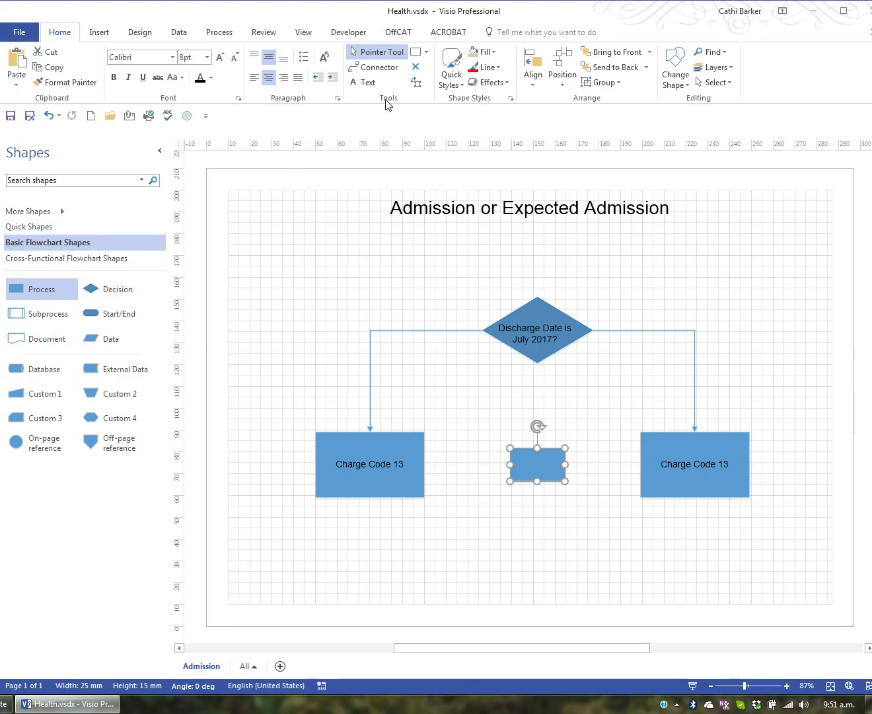
{"action": "left_click", "coordinate": [382, 68]}
{"action": "left_click_drag", "start_coordinate": [425, 463], "coordinate": [510, 464]}
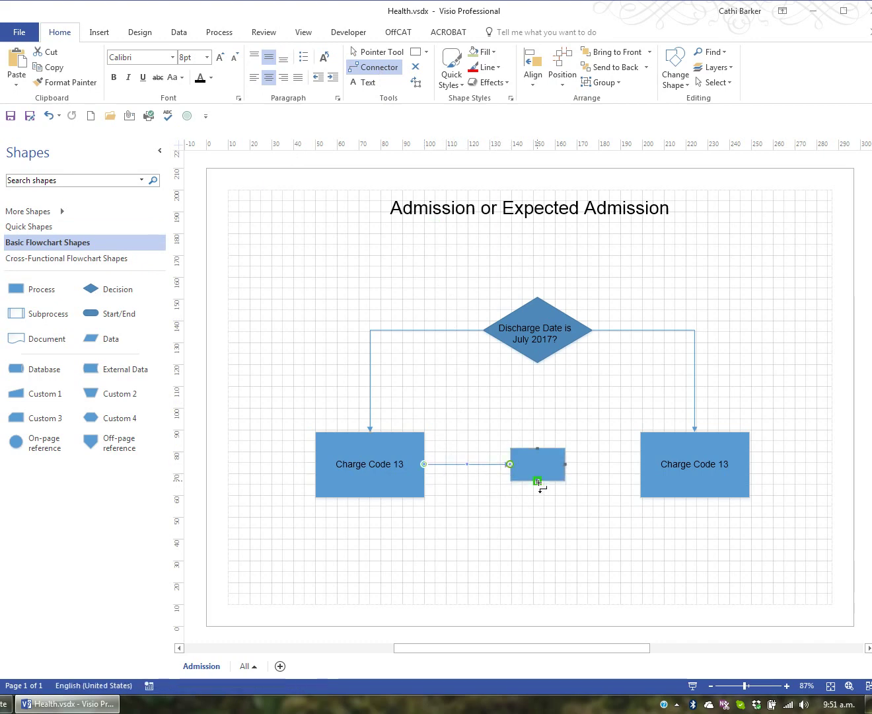
Step: Draw a connector from the new box's bottom, attaching its end to the diamond's left connector
{"action": "left_click_drag", "start_coordinate": [538, 495], "coordinate": [438, 329]}
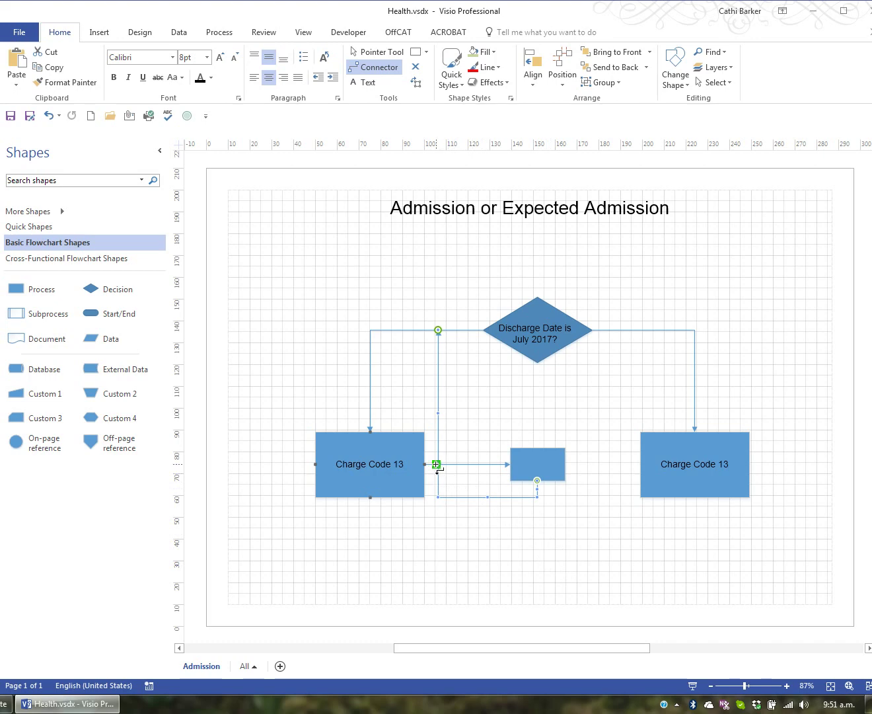
{"action": "left_click_drag", "start_coordinate": [448, 465], "coordinate": [481, 464]}
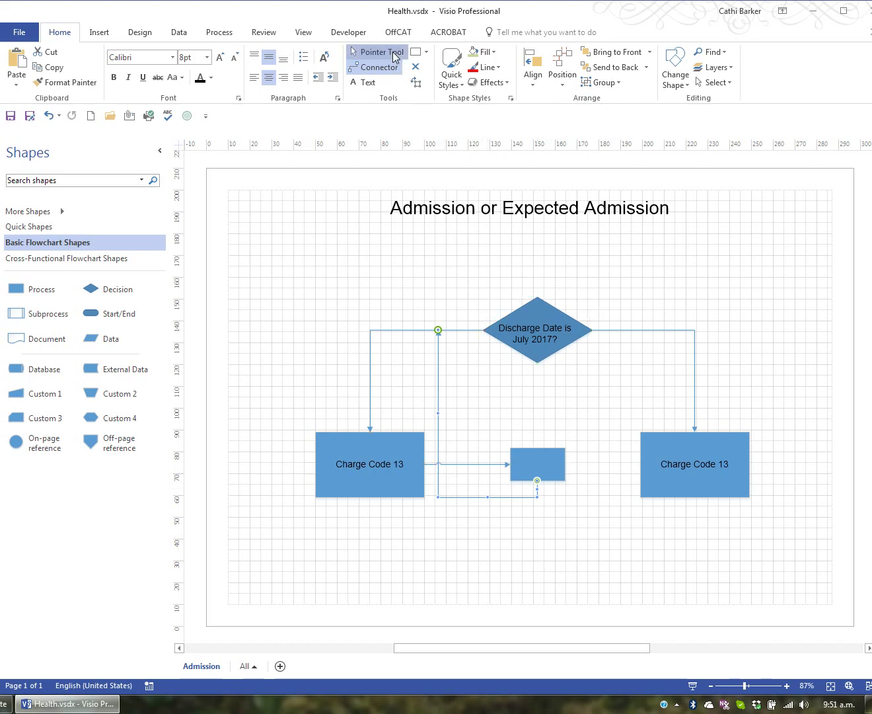
{"action": "left_click", "coordinate": [378, 53]}
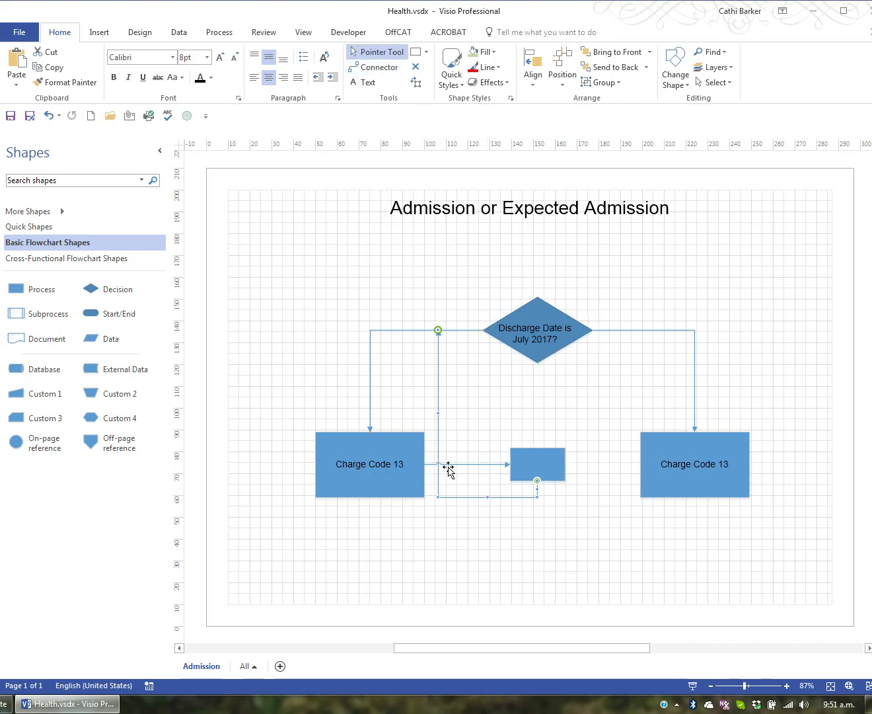